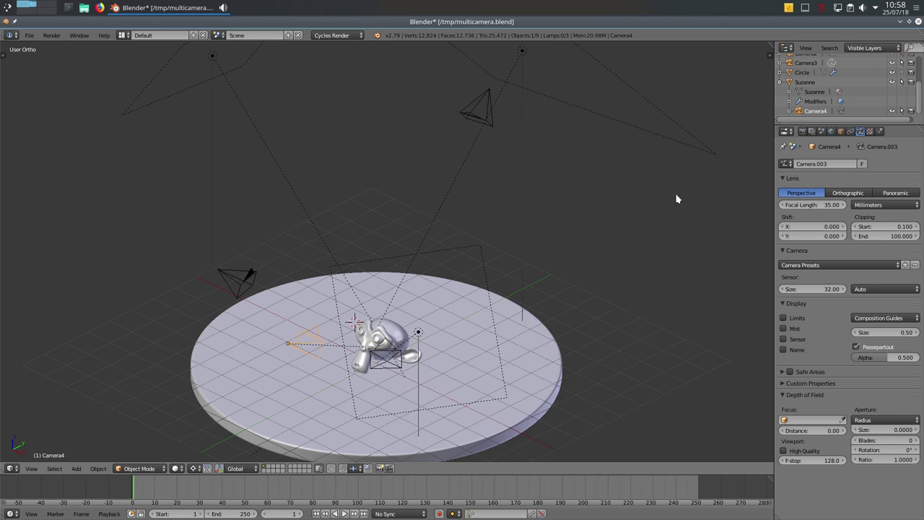
# Step: Orbit and zoom the Suzanne scene, then split the 3D viewport into two side-by-side views
pyautogui.moveTo(456, 228)
pyautogui.mouseDown(button='middle')
pyautogui.moveTo(412, 252)
pyautogui.moveTo(417, 243)
pyautogui.mouseUp(button='middle')
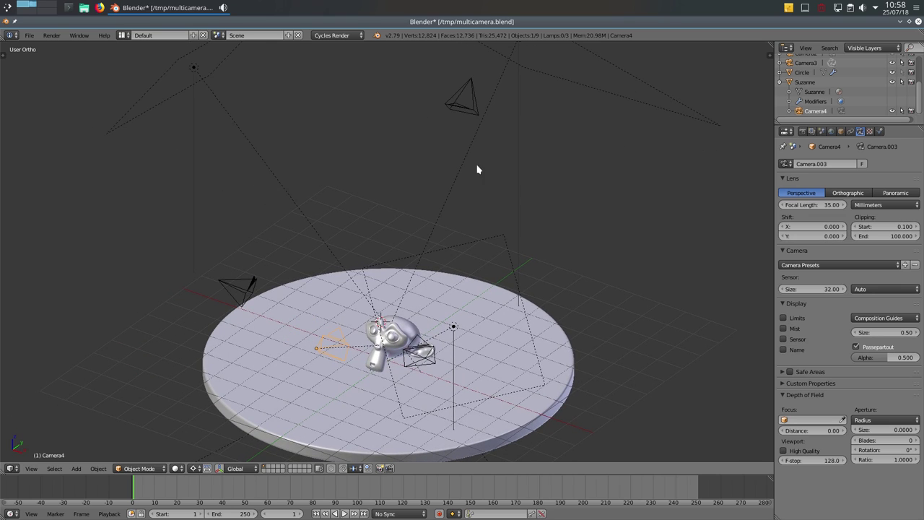
pyautogui.keyDown('ctrl'); pyautogui.scroll(-2, 495, 166); pyautogui.keyUp('ctrl')
pyautogui.keyDown('ctrl'); pyautogui.scroll(-2, 495, 165); pyautogui.keyUp('ctrl')
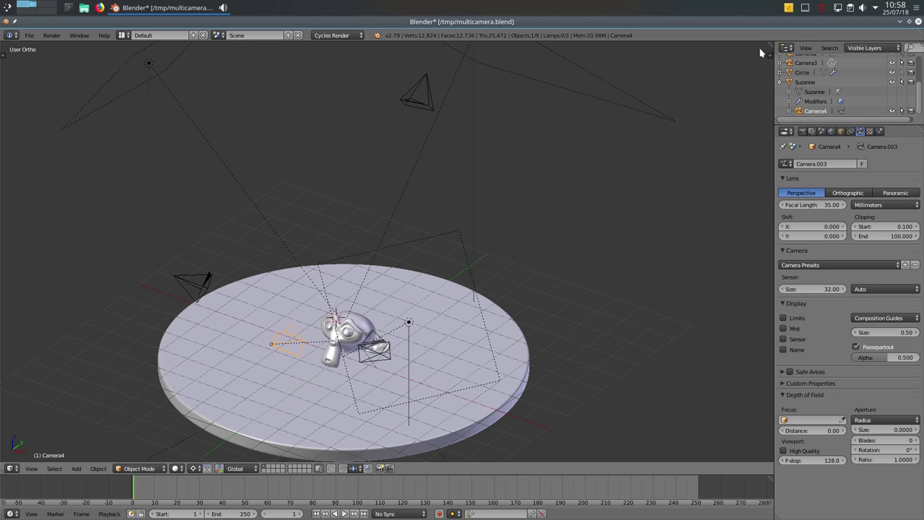
pyautogui.moveTo(769, 46); pyautogui.dragTo(354, 59)
# Step: Split the right view into upper and lower halves, looking through Camera1, then Camera2 as scene camera
pyautogui.moveTo(770, 46); pyautogui.dragTo(696, 251)
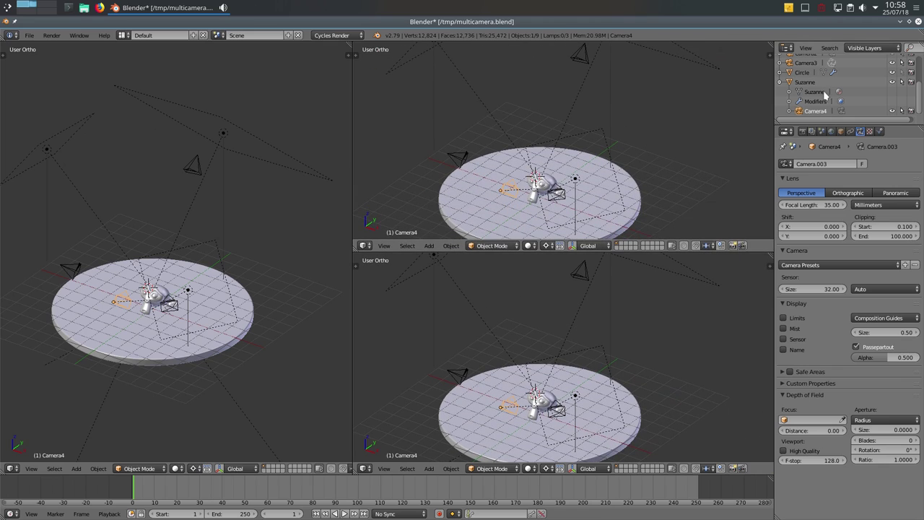
pyautogui.scroll(2, 827, 93)
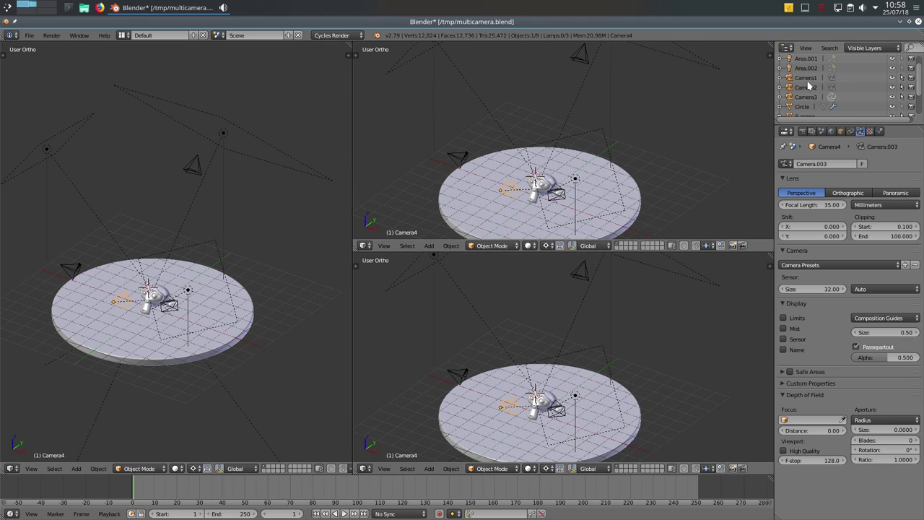
pyautogui.click(806, 78)
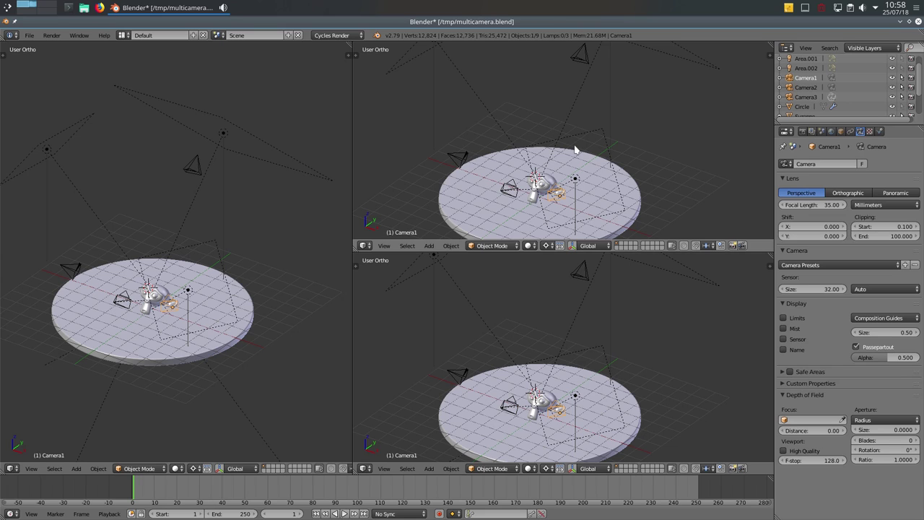
pyautogui.press('KP_0')
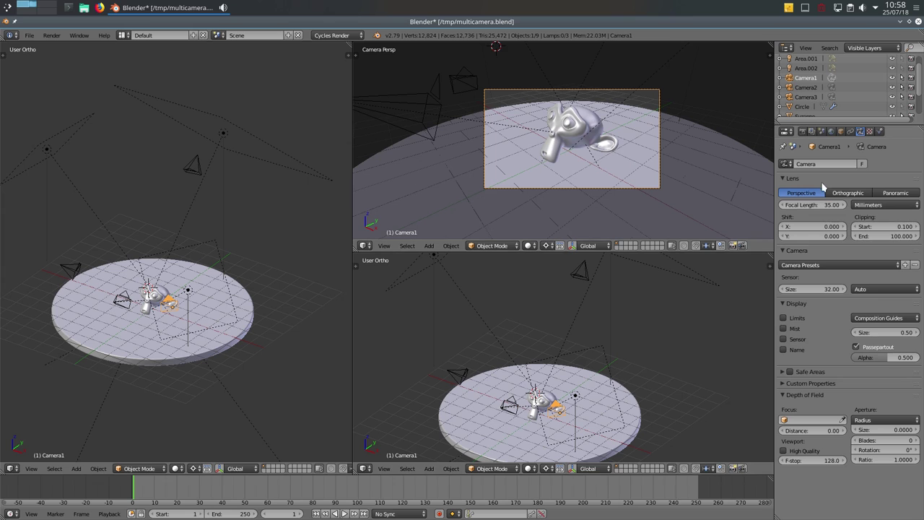
pyautogui.click(812, 89)
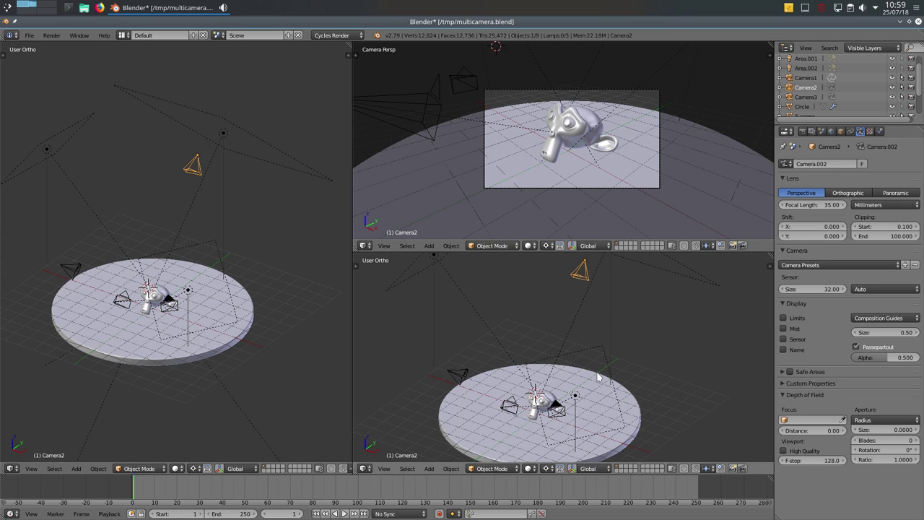
pyautogui.press('ctrl+KP_0')
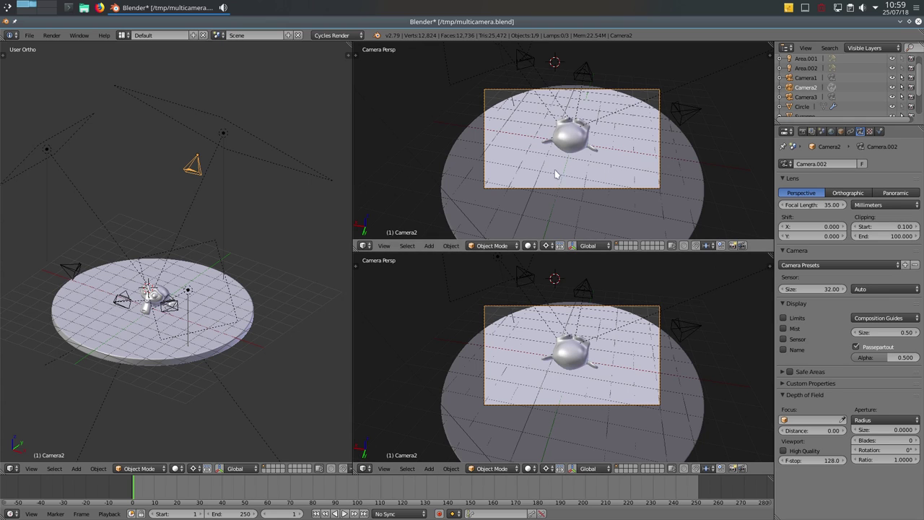
# Step: Split both the upper and lower camera views into side-by-side pairs and scroll their headers
pyautogui.moveTo(770, 45); pyautogui.dragTo(580, 53)
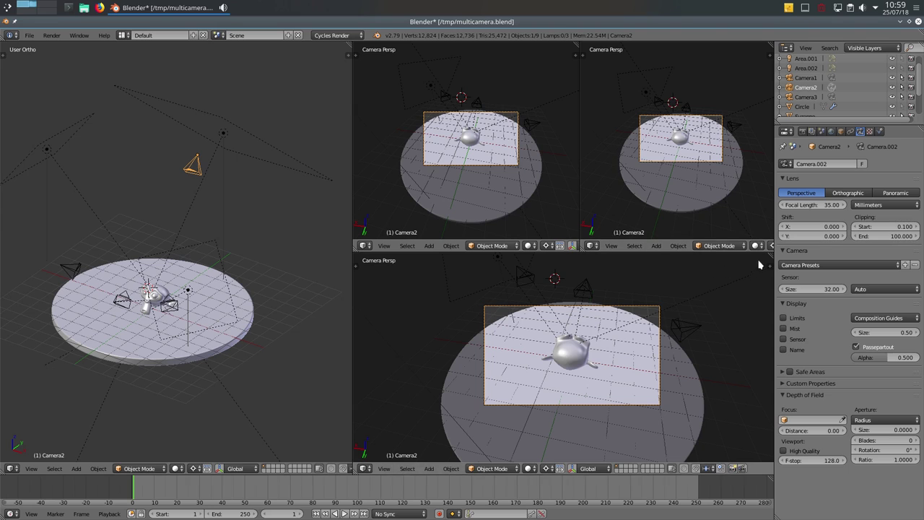
pyautogui.moveTo(771, 253); pyautogui.dragTo(579, 263)
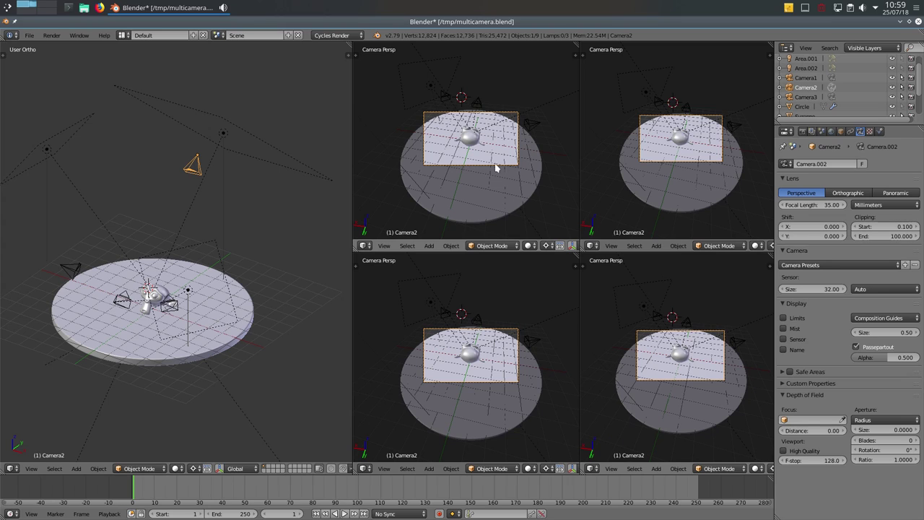
pyautogui.moveTo(515, 246); pyautogui.dragTo(346, 256, button='middle')
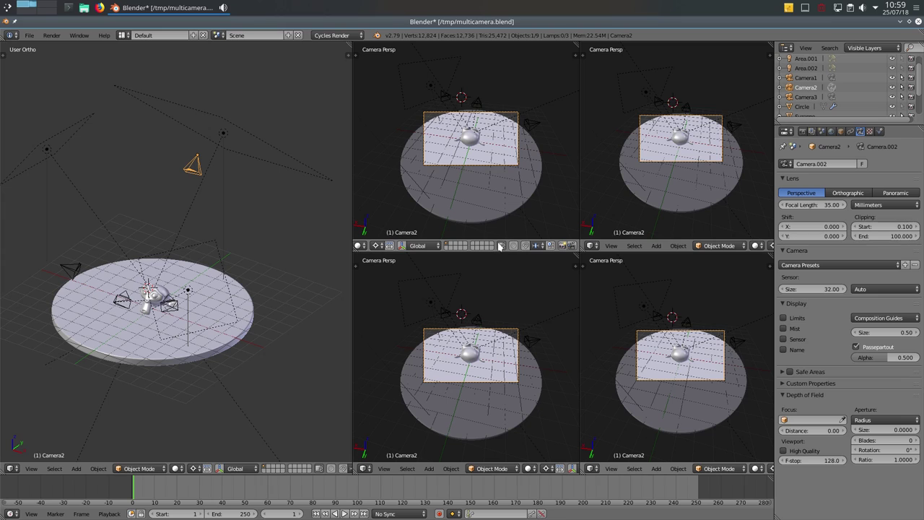
pyautogui.scroll(-5, 722, 252)
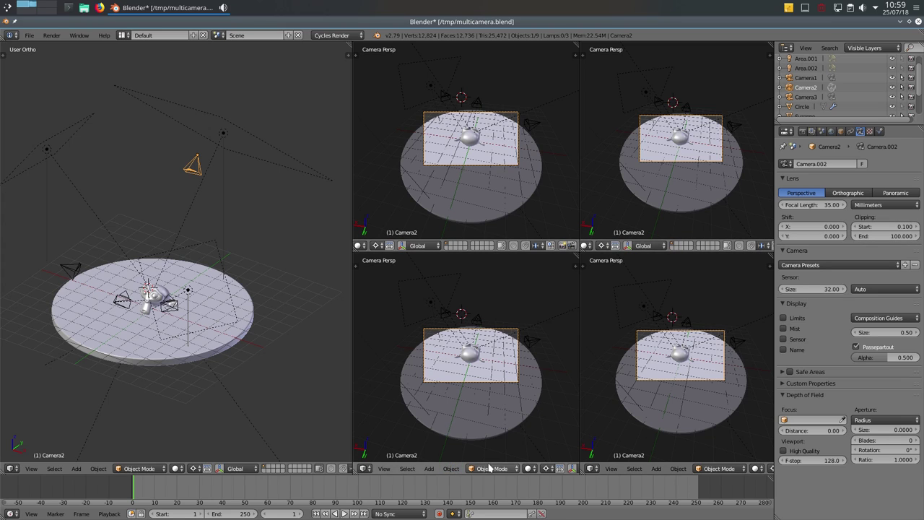
pyautogui.scroll(-3, 364, 469)
pyautogui.scroll(-3, 365, 469)
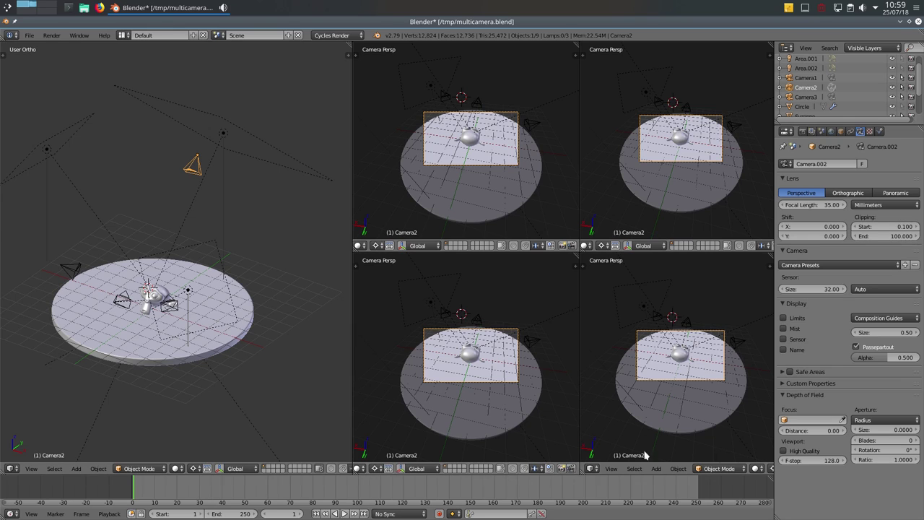
pyautogui.scroll(-2, 734, 472)
pyautogui.scroll(-1, 733, 470)
pyautogui.scroll(-1, 732, 470)
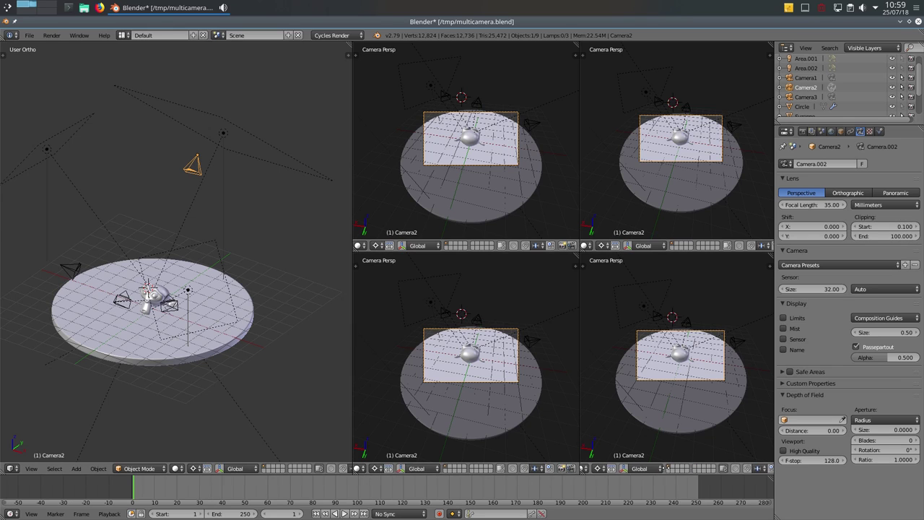
pyautogui.scroll(-1, 730, 470)
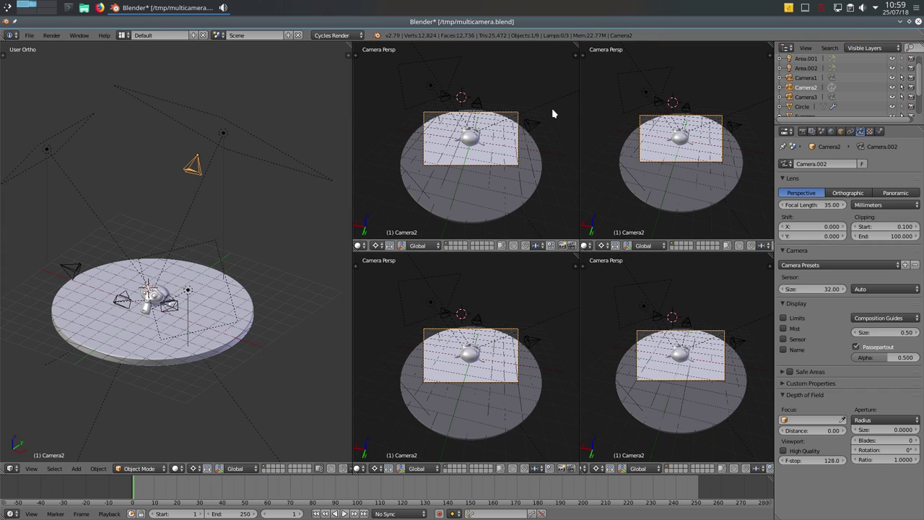
# Step: Point the camera views through Camera1, Camera3 and Camera4, fitting each camera frame to its view
pyautogui.click(805, 78)
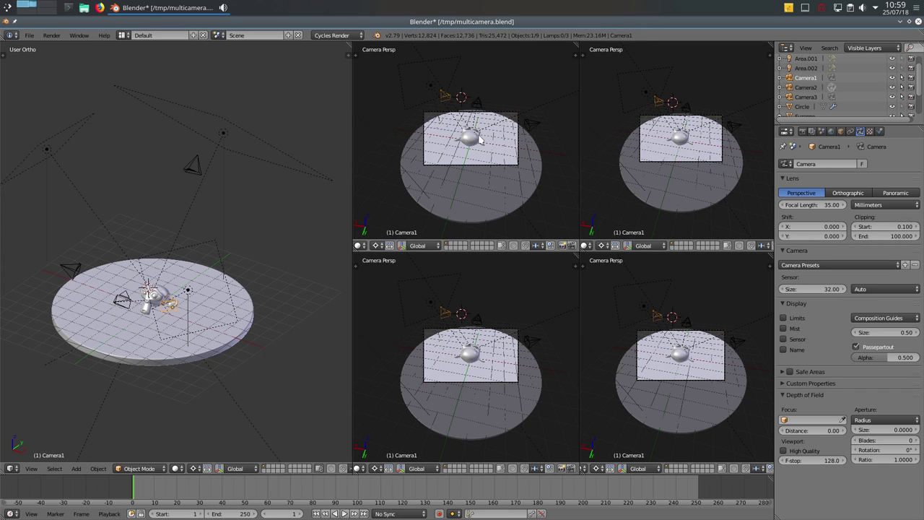
pyautogui.press('ctrl+KP_0')
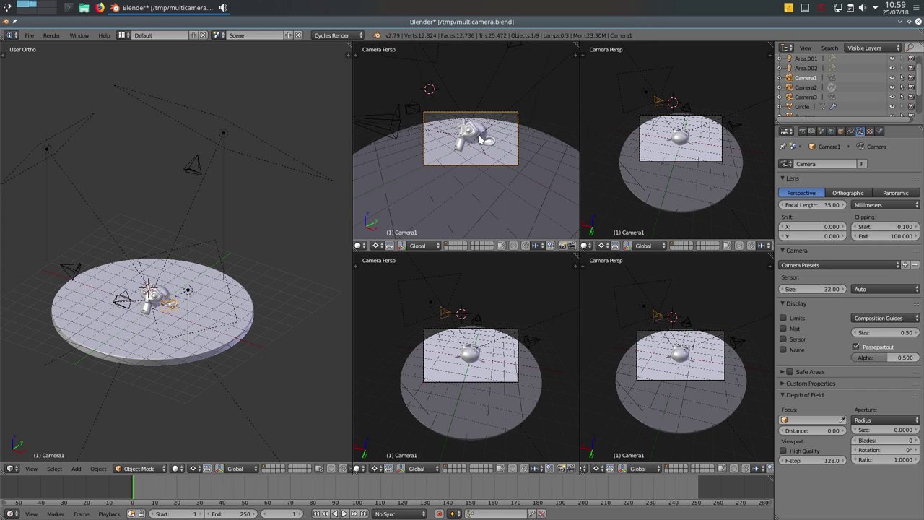
pyautogui.click(805, 87)
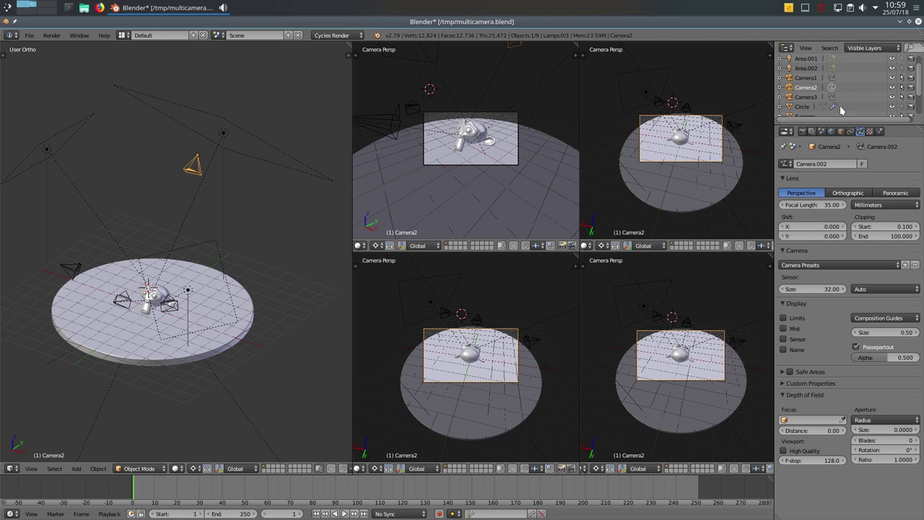
pyautogui.click(805, 97)
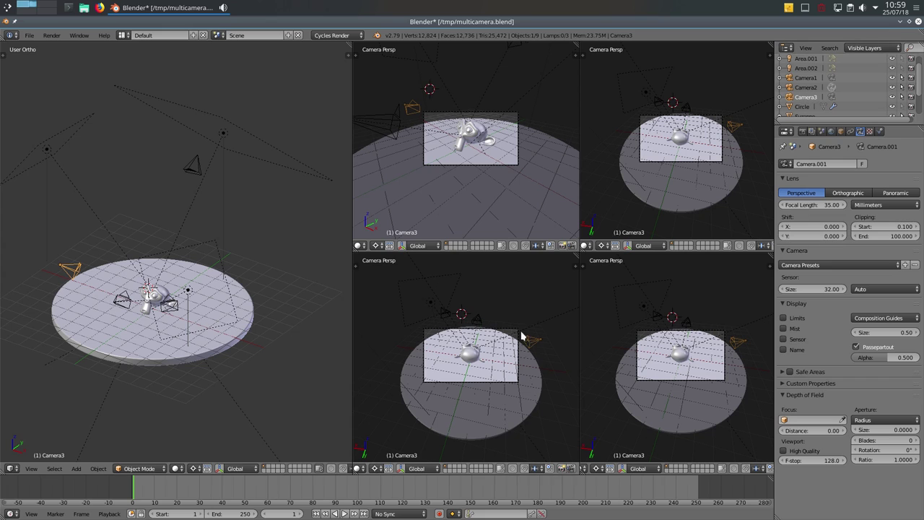
pyautogui.press('ctrl+KP_0')
pyautogui.scroll(-3, 841, 102)
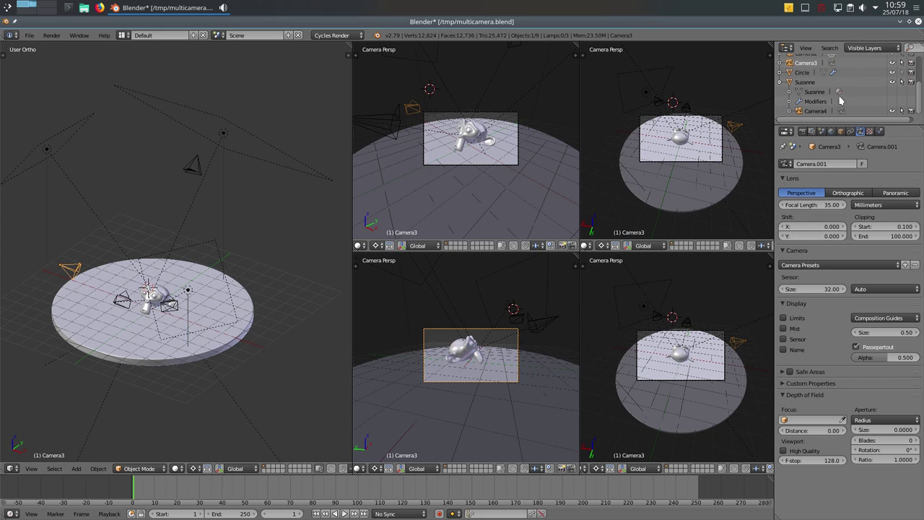
pyautogui.click(815, 111)
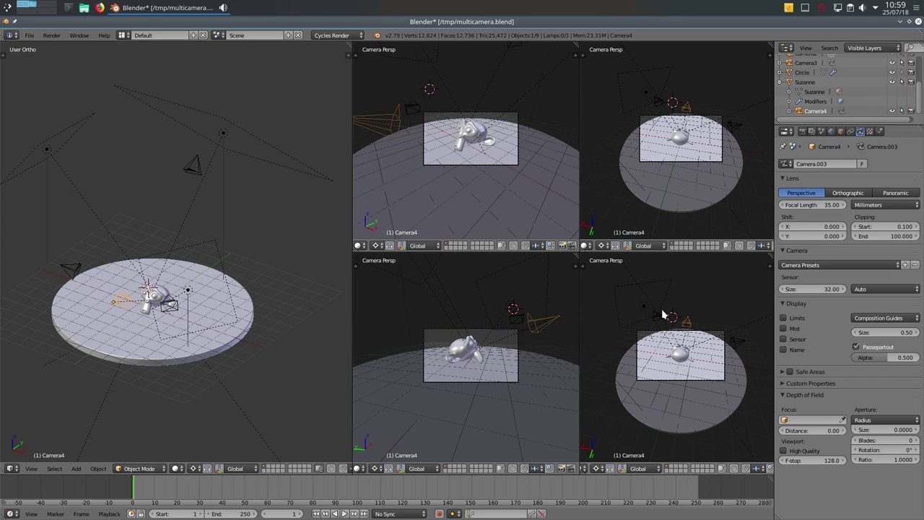
pyautogui.press('ctrl+KP_0')
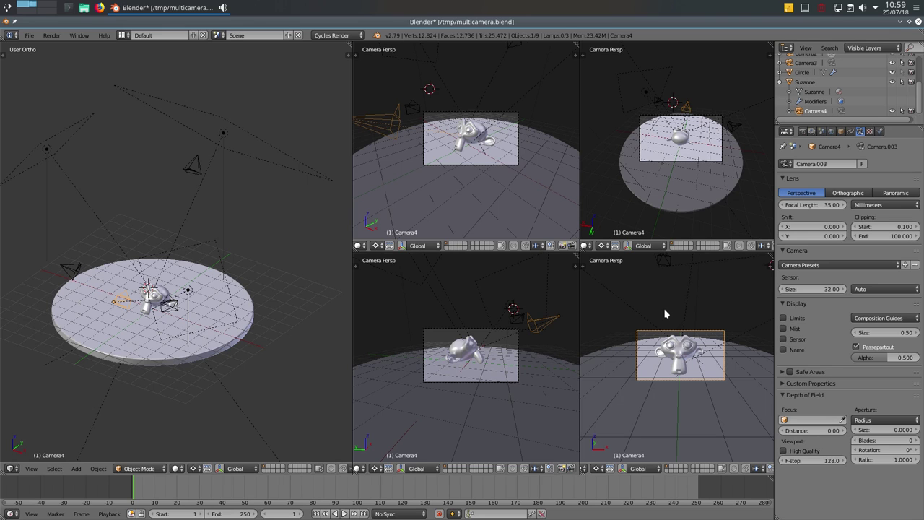
pyautogui.press('Home')
pyautogui.press('Home')
pyautogui.press('Home')
pyautogui.press('Home')
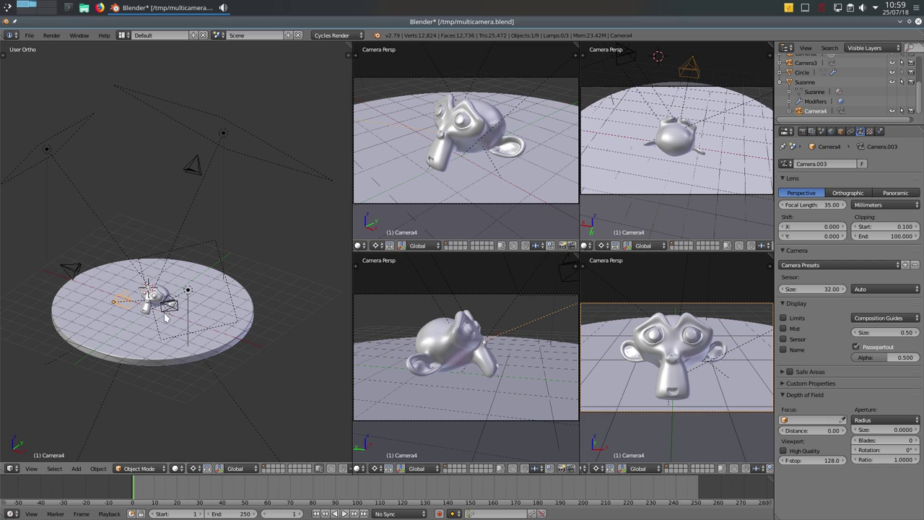
# Step: Move Suzanne to the disk centre and show the overhead camera view in Rendered shading
pyautogui.keyDown('shift'); pyautogui.moveTo(165, 316); pyautogui.dragTo(194, 312, button='middle'); pyautogui.keyUp('shift')
pyautogui.rightClick(187, 296)
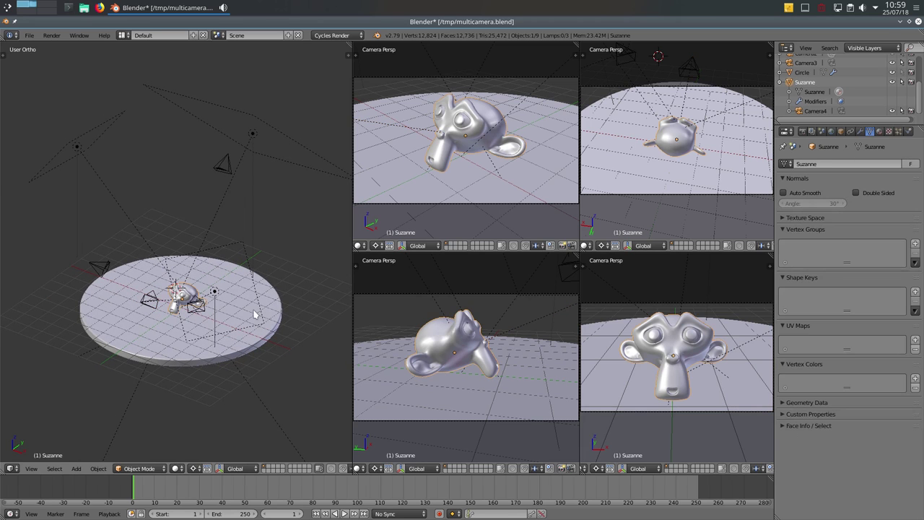
pyautogui.press('g')
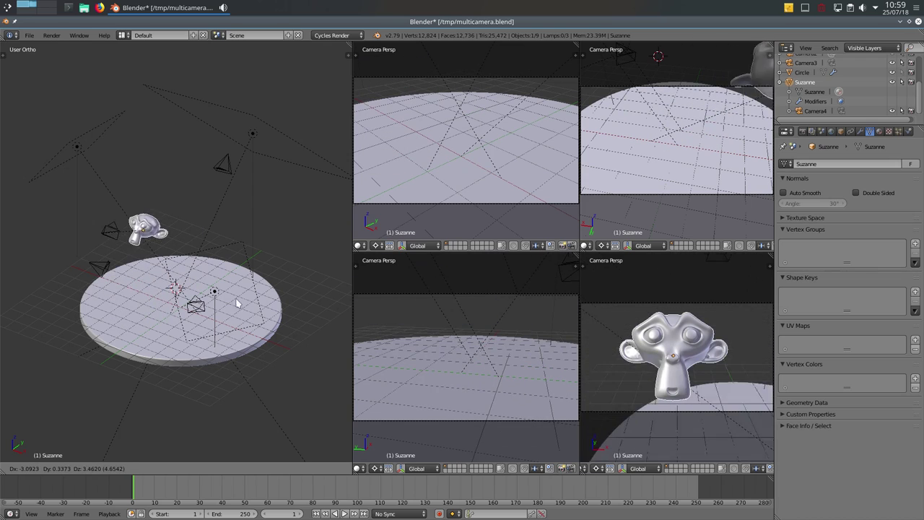
pyautogui.click(249, 354)
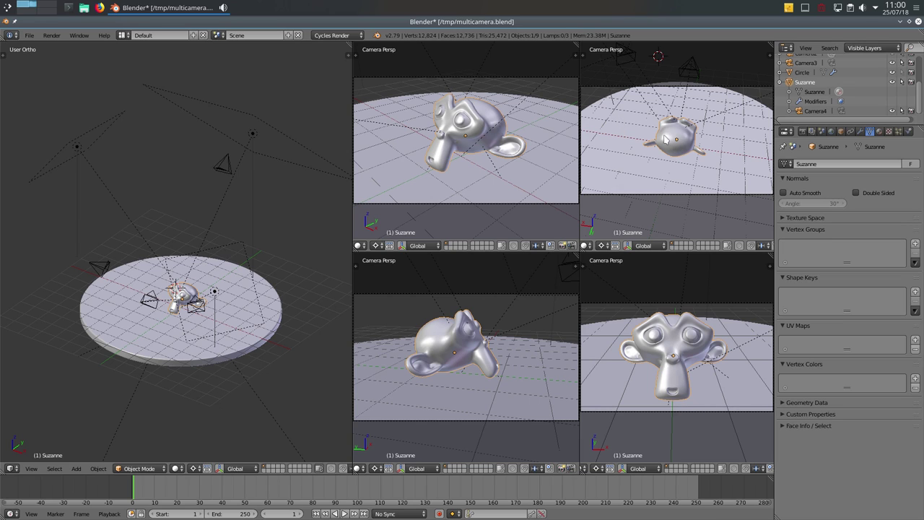
pyautogui.hotkey('shift', 'z')
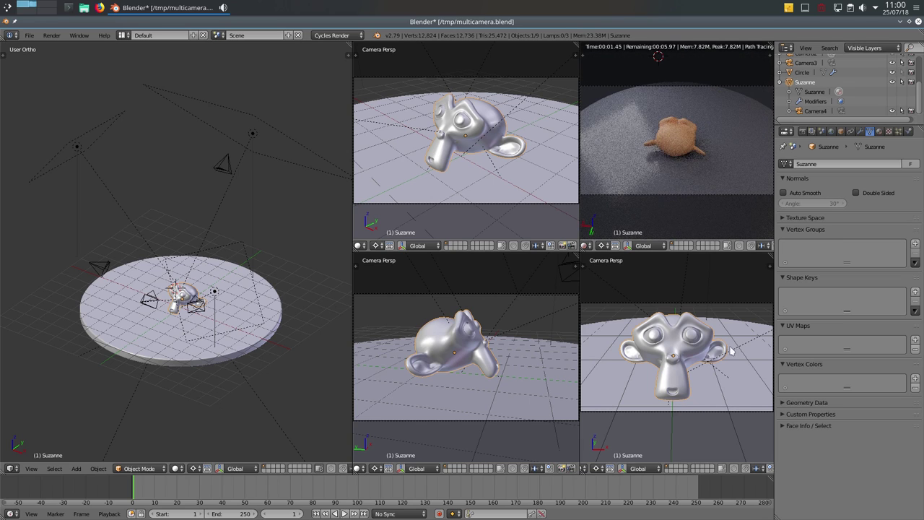
# Step: Set the front camera view's Viewport Shading to Material so Suzanne appears orange
pyautogui.scroll(5, 653, 469)
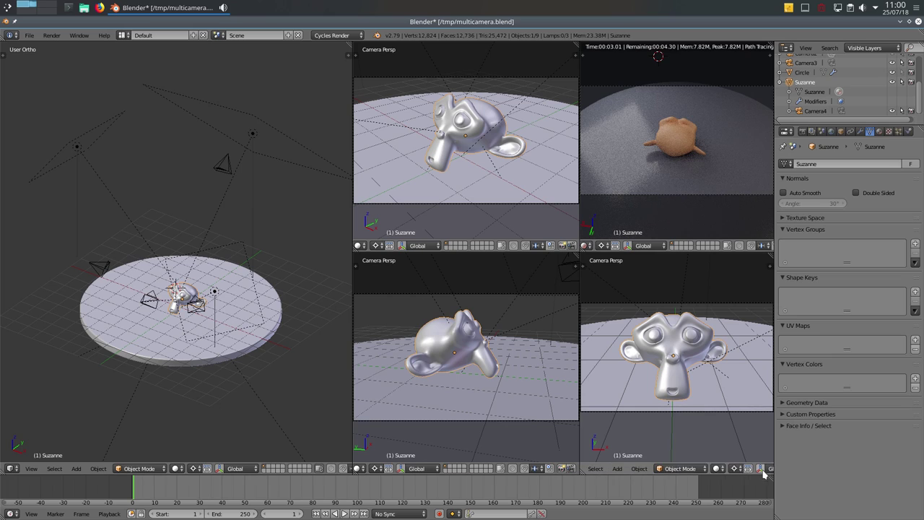
pyautogui.click(718, 470)
pyautogui.click(736, 414)
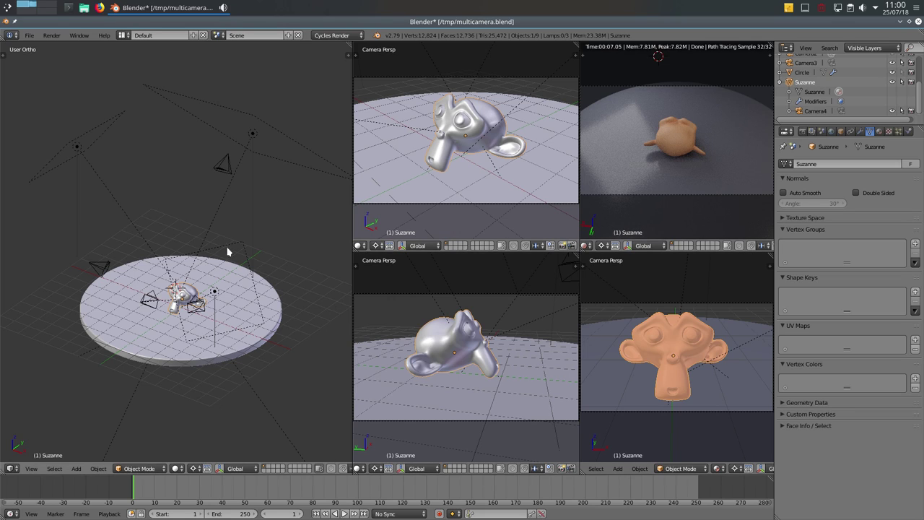
# Step: Zoom and orbit the overview around Suzanne, then bring up the Window menu options
pyautogui.scroll(3, 156, 306)
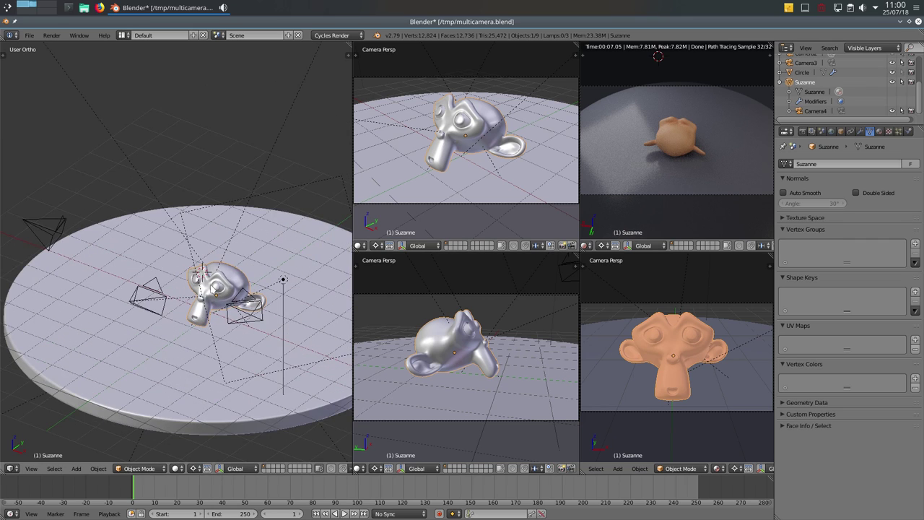
pyautogui.scroll(2, 179, 289)
pyautogui.moveTo(179, 289); pyautogui.dragTo(223, 243, button='middle')
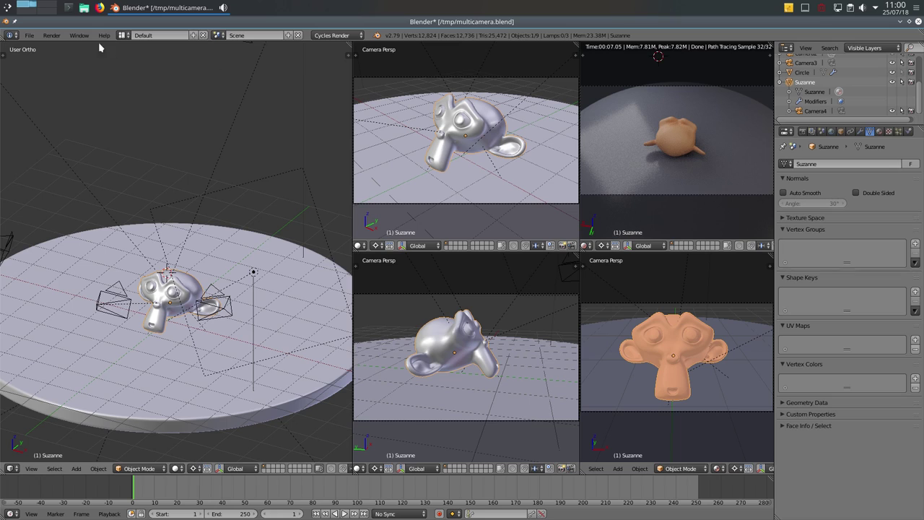
pyautogui.click(79, 36)
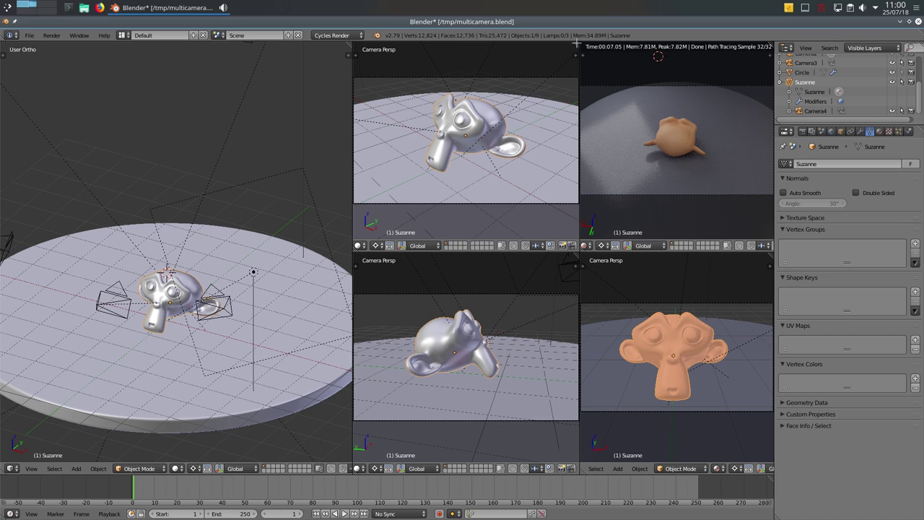
# Step: Tear the three-quarter, overhead, low side and front camera views into floating windows
pyautogui.keyDown('shift'); pyautogui.moveTo(575, 45); pyautogui.dragTo(472, 82); pyautogui.keyUp('shift')
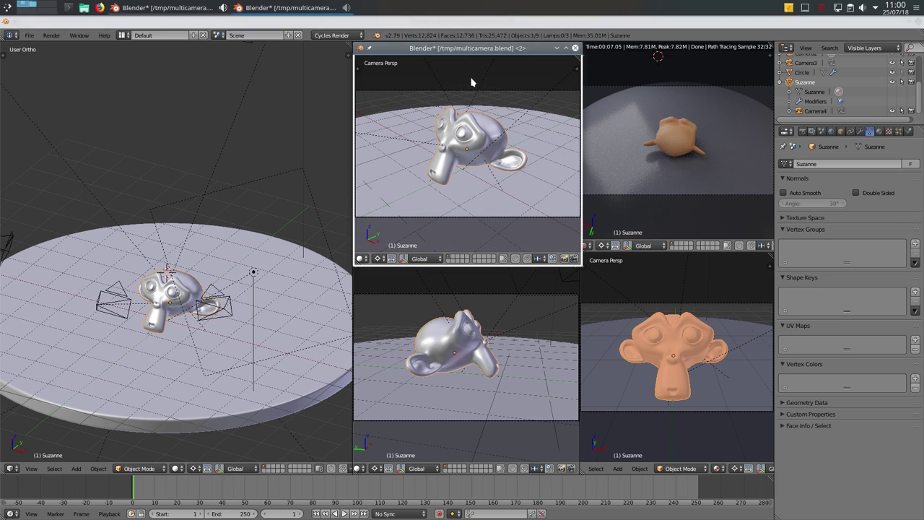
pyautogui.moveTo(505, 44); pyautogui.dragTo(252, 116)
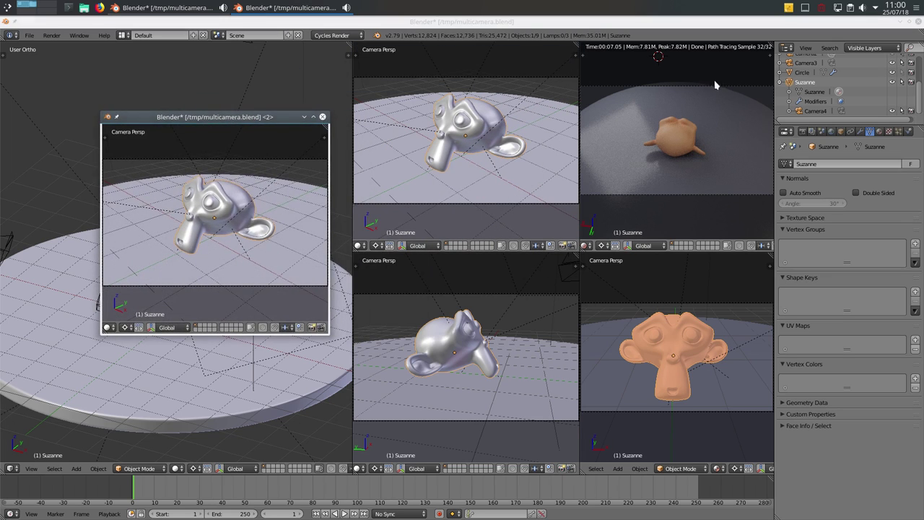
pyautogui.click(757, 63)
pyautogui.moveTo(770, 44)
pyautogui.keyDown('shift'); pyautogui.mouseDown()
pyautogui.moveTo(673, 73)
pyautogui.moveTo(327, 84)
pyautogui.mouseUp(); pyautogui.keyUp('shift')
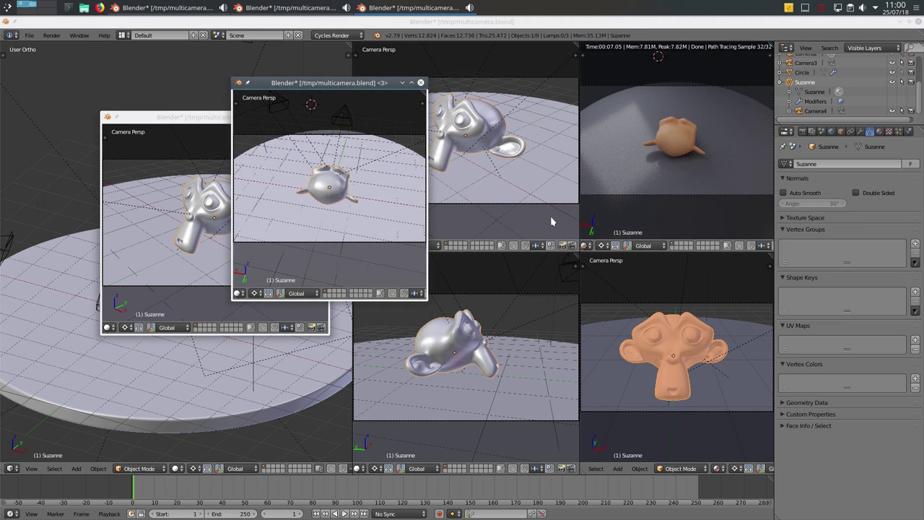
pyautogui.moveTo(575, 256)
pyautogui.keyDown('shift'); pyautogui.mouseDown()
pyautogui.moveTo(506, 268)
pyautogui.moveTo(388, 203)
pyautogui.mouseUp(); pyautogui.keyUp('shift')
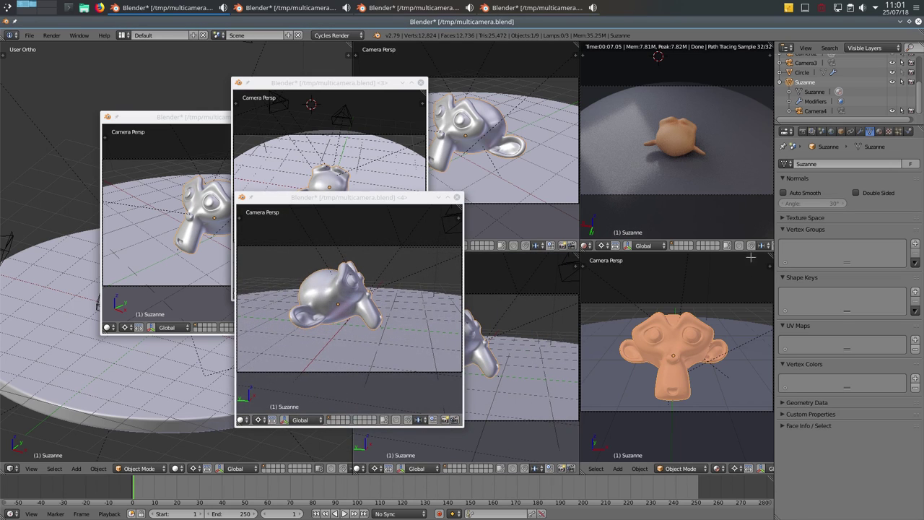
pyautogui.moveTo(751, 257)
pyautogui.keyDown('shift'); pyautogui.mouseDown()
pyautogui.moveTo(675, 263)
pyautogui.moveTo(654, 65)
pyautogui.mouseUp(); pyautogui.keyUp('shift')
# Step: Arrange the four floating camera windows and enlarge the low side camera window
pyautogui.moveTo(392, 196)
pyautogui.mouseDown()
pyautogui.moveTo(687, 197)
pyautogui.moveTo(622, 209)
pyautogui.mouseUp()
pyautogui.moveTo(330, 82); pyautogui.dragTo(429, 65)
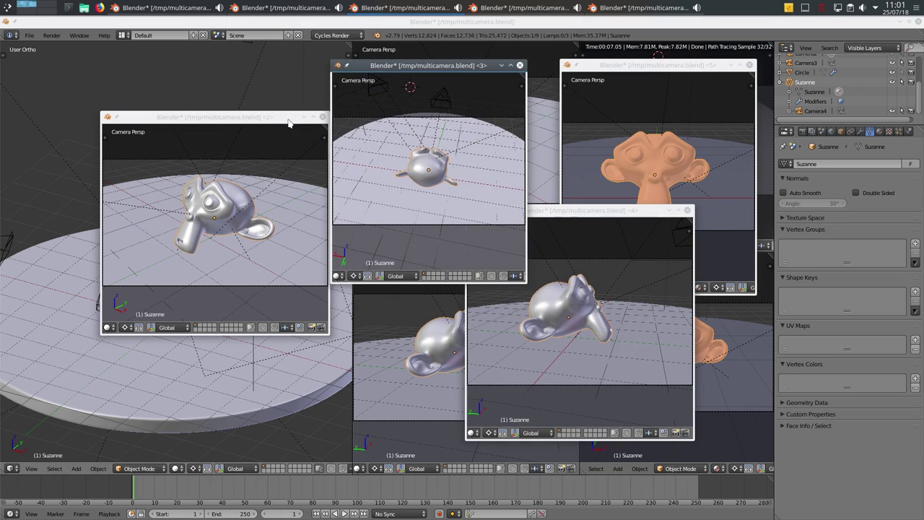
pyautogui.moveTo(288, 123); pyautogui.dragTo(258, 143)
pyautogui.moveTo(445, 69); pyautogui.dragTo(425, 69)
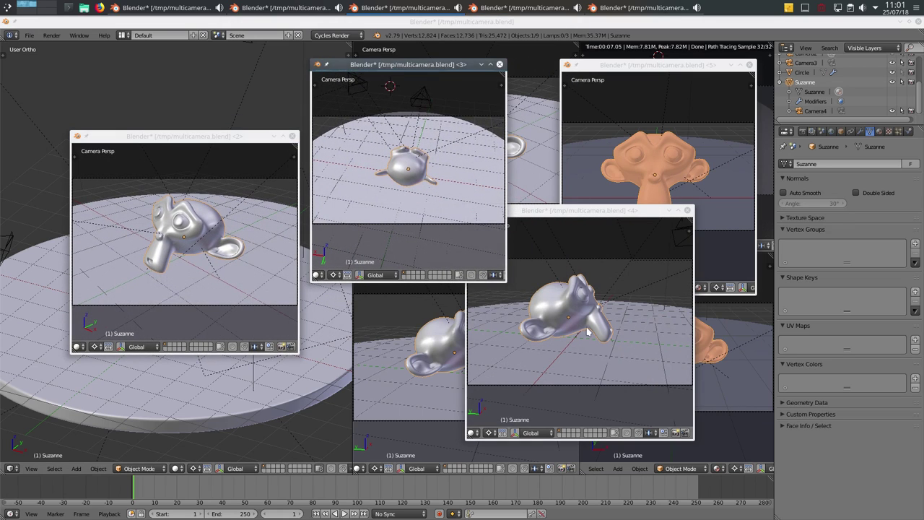
pyautogui.moveTo(578, 210); pyautogui.dragTo(471, 106)
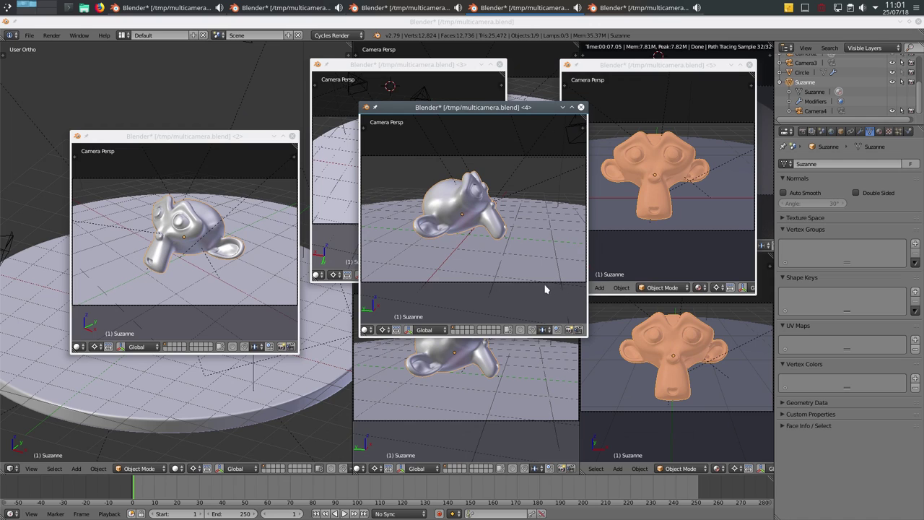
pyautogui.moveTo(587, 336); pyautogui.dragTo(847, 499)
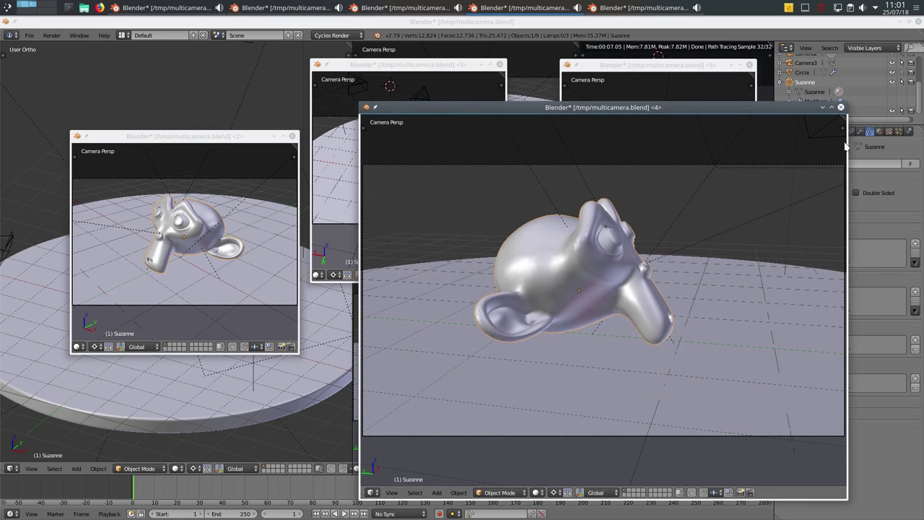
# Step: Split the enlarged window and make the new view look through Camera4
pyautogui.moveTo(843, 117); pyautogui.dragTo(588, 130)
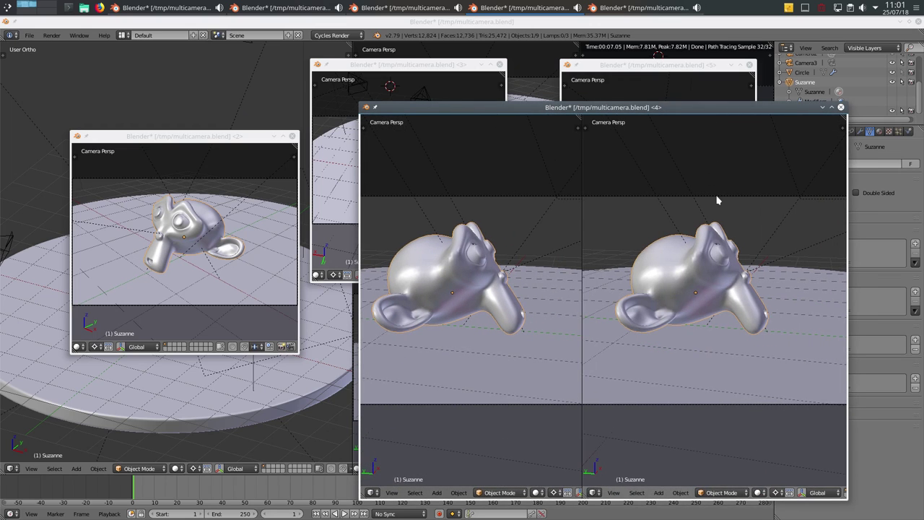
pyautogui.scroll(-3, 721, 217)
pyautogui.press('KP_0')
pyautogui.scroll(-2, 778, 271)
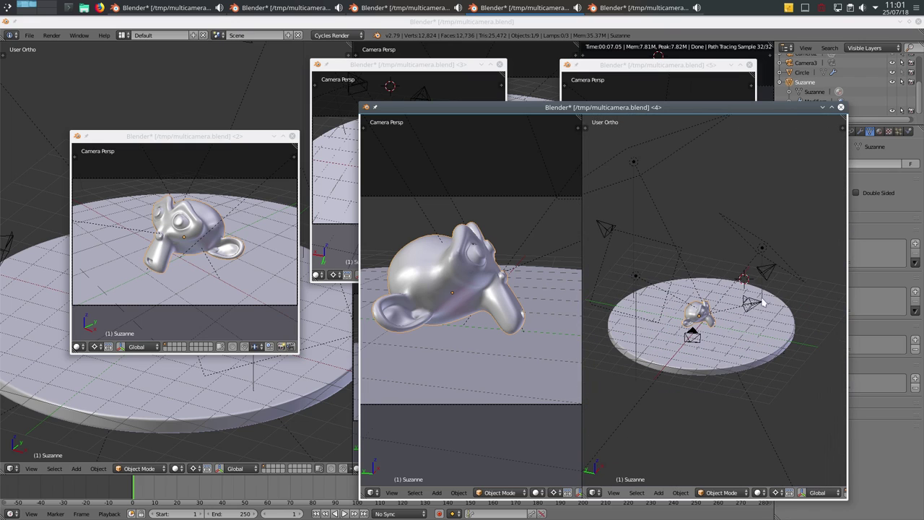
pyautogui.rightClick(758, 307)
pyautogui.press('ctrl+KP_0')
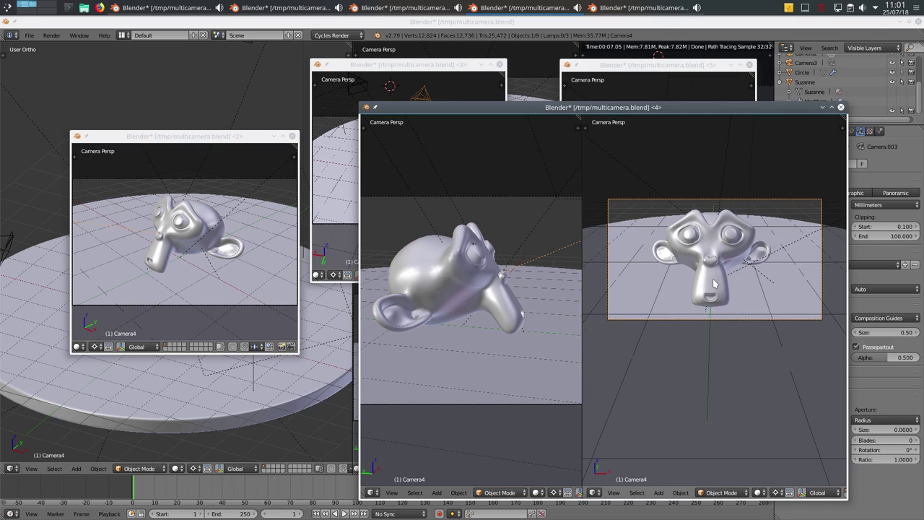
# Step: Rearrange the floating windows so the three-quarter, overhead and front views are all visible
pyautogui.moveTo(552, 107); pyautogui.dragTo(552, 88)
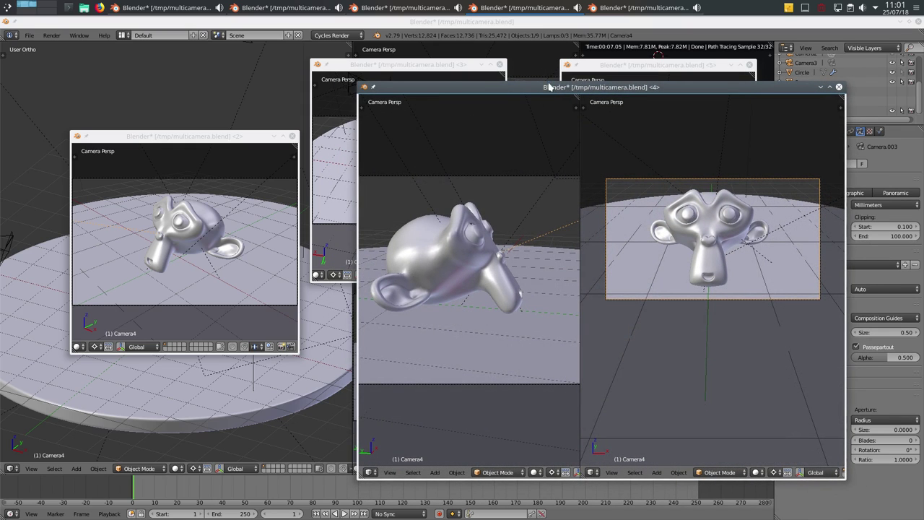
pyautogui.moveTo(433, 65); pyautogui.dragTo(447, 62)
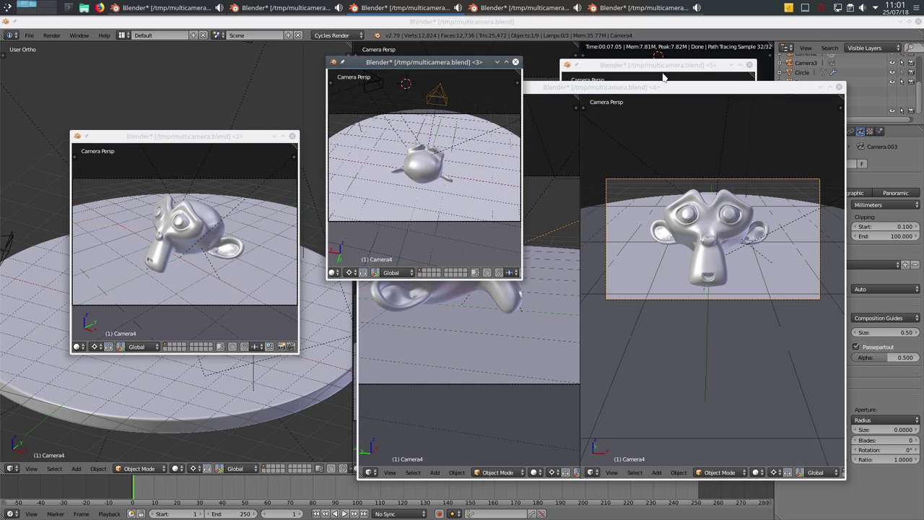
pyautogui.moveTo(663, 66); pyautogui.dragTo(677, 58)
pyautogui.click(238, 138)
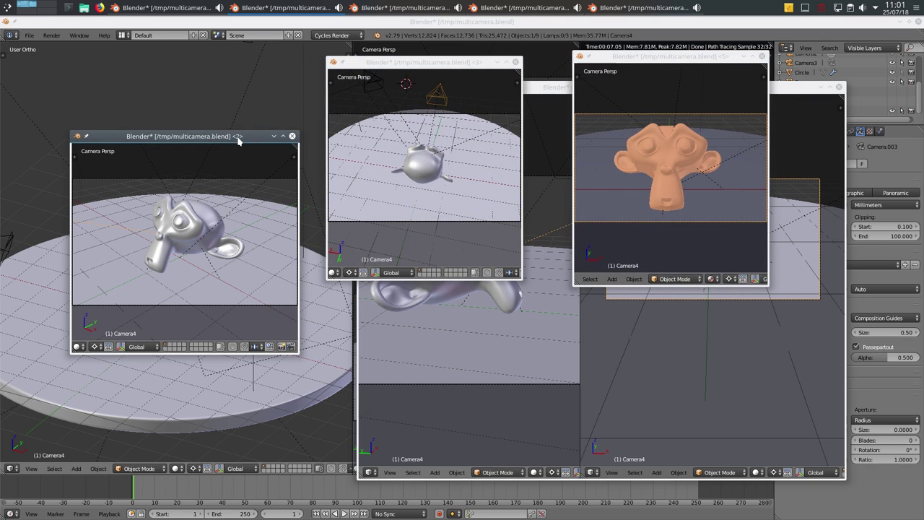
pyautogui.moveTo(238, 140); pyautogui.dragTo(243, 130)
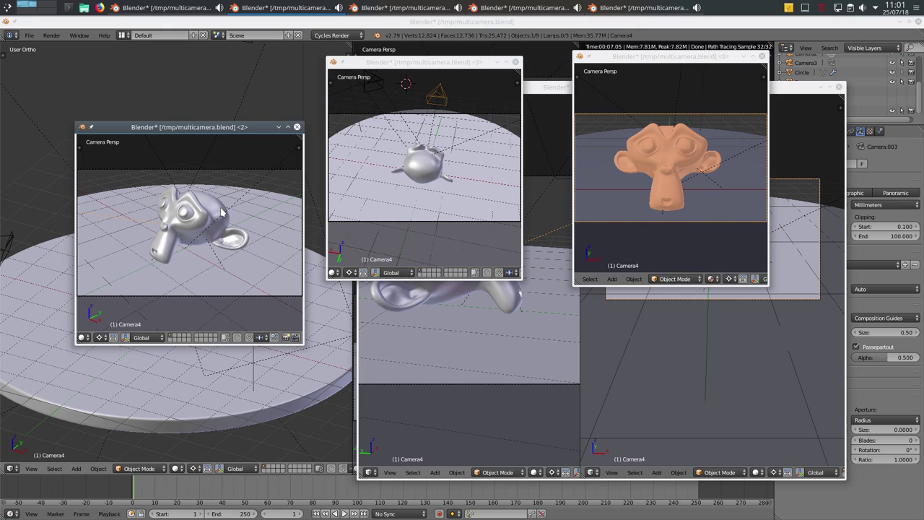
pyautogui.click(423, 115)
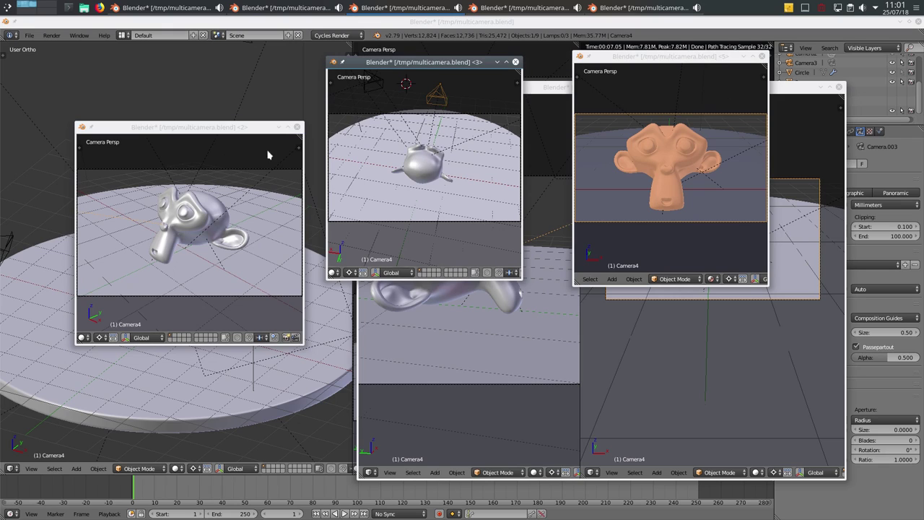
pyautogui.click(718, 157)
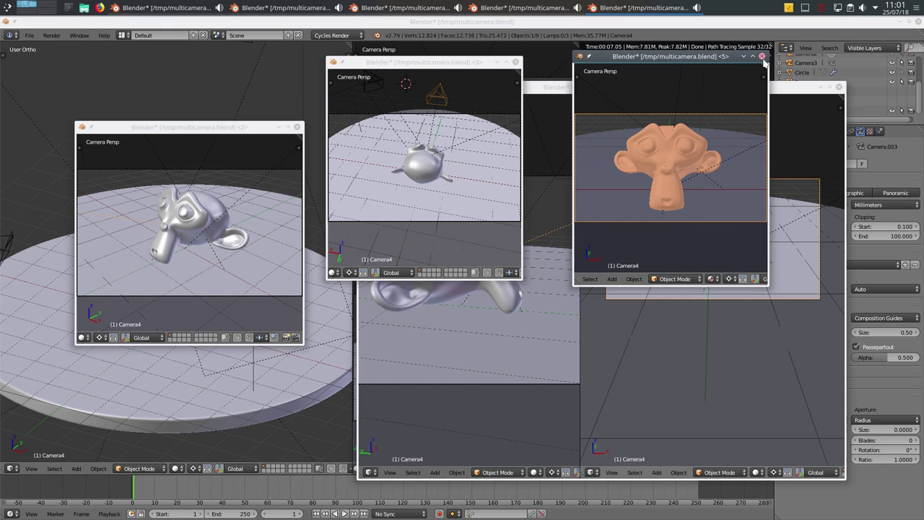